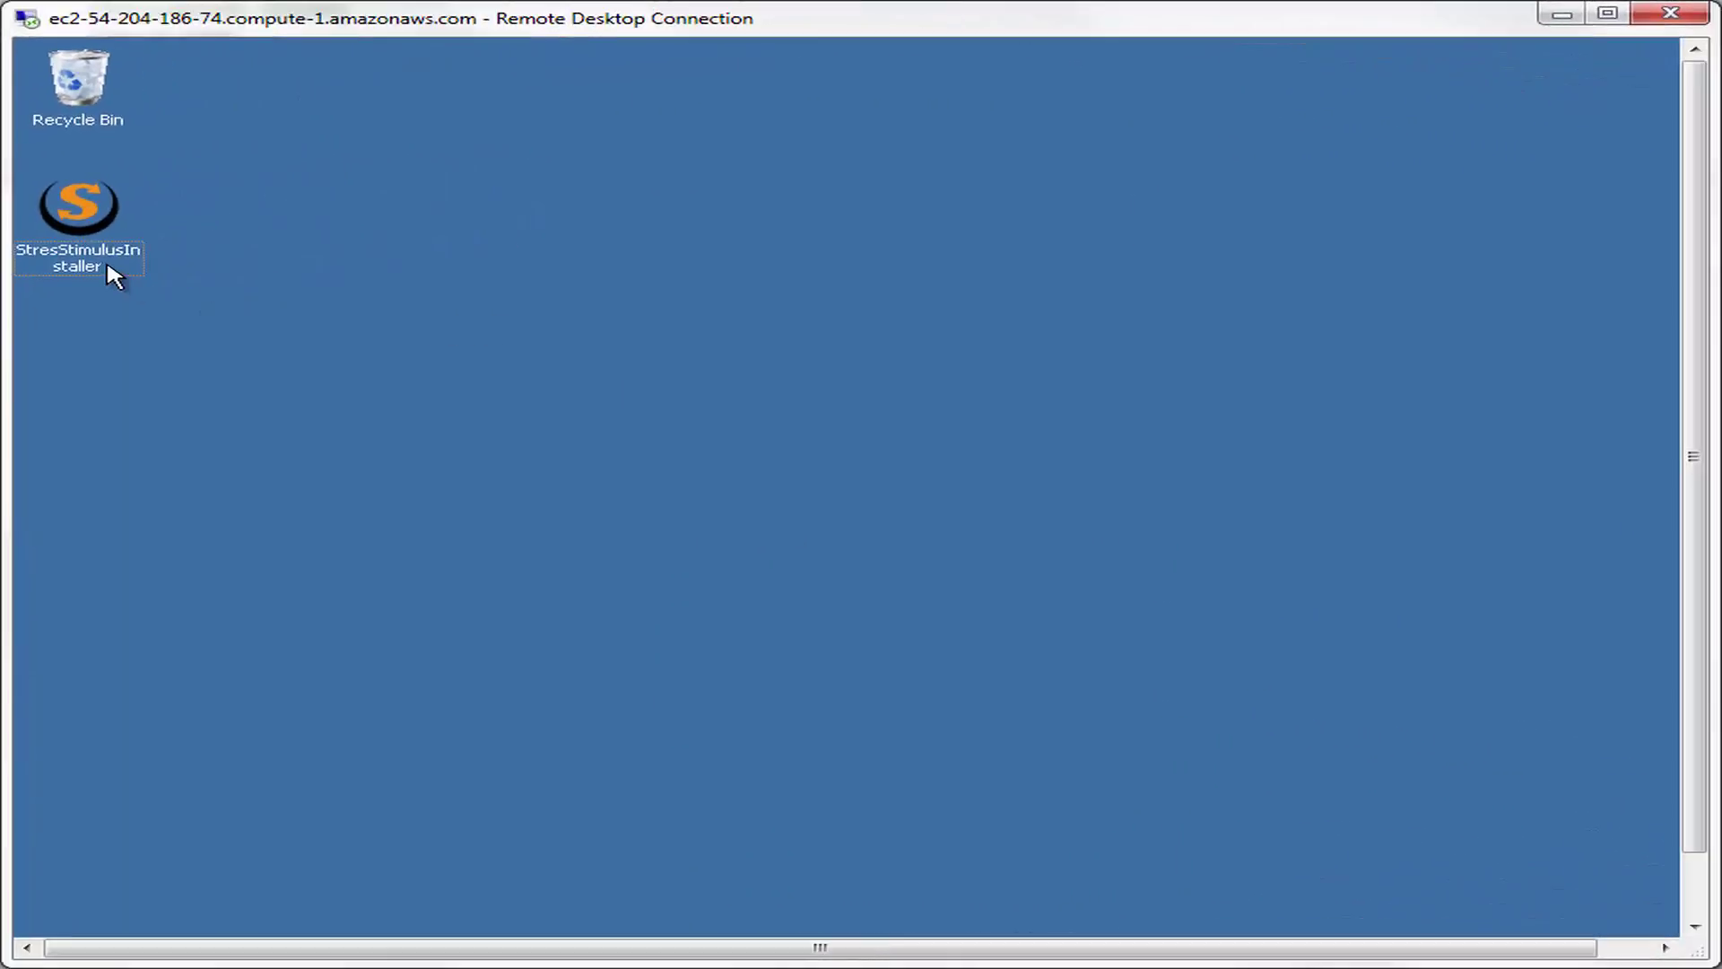
- Launch the StresStimulus installer, pass the Welcome page, and accept the license agreement
double_click(110, 270)
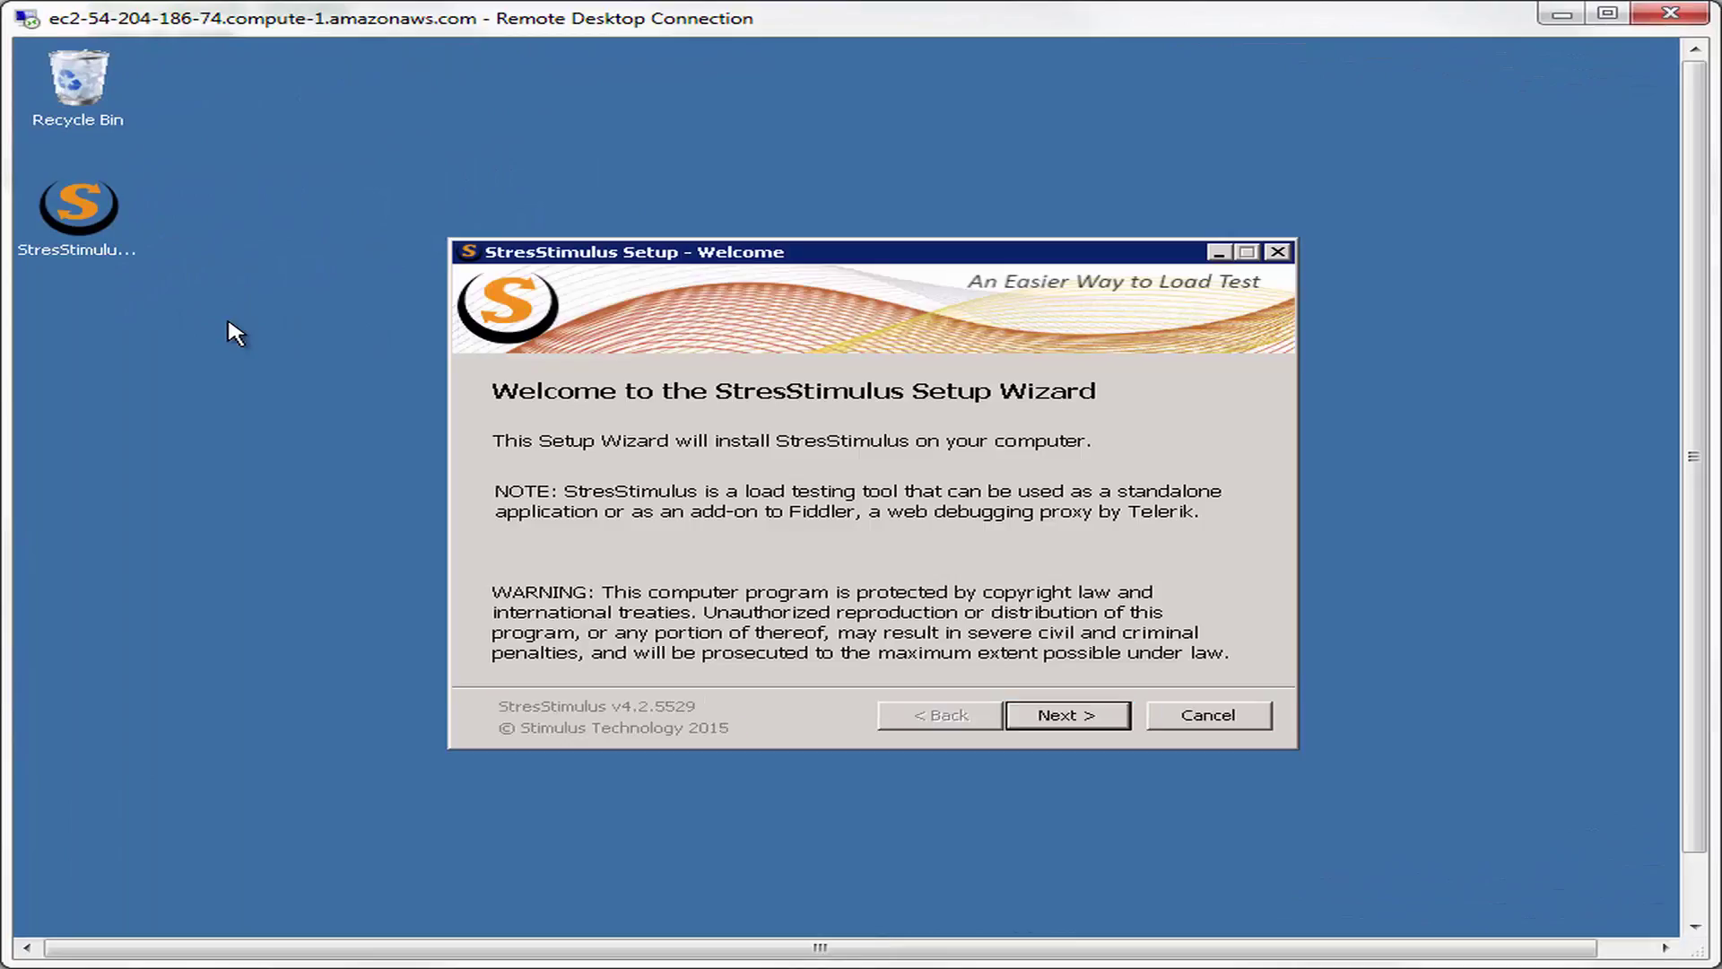
click(1092, 717)
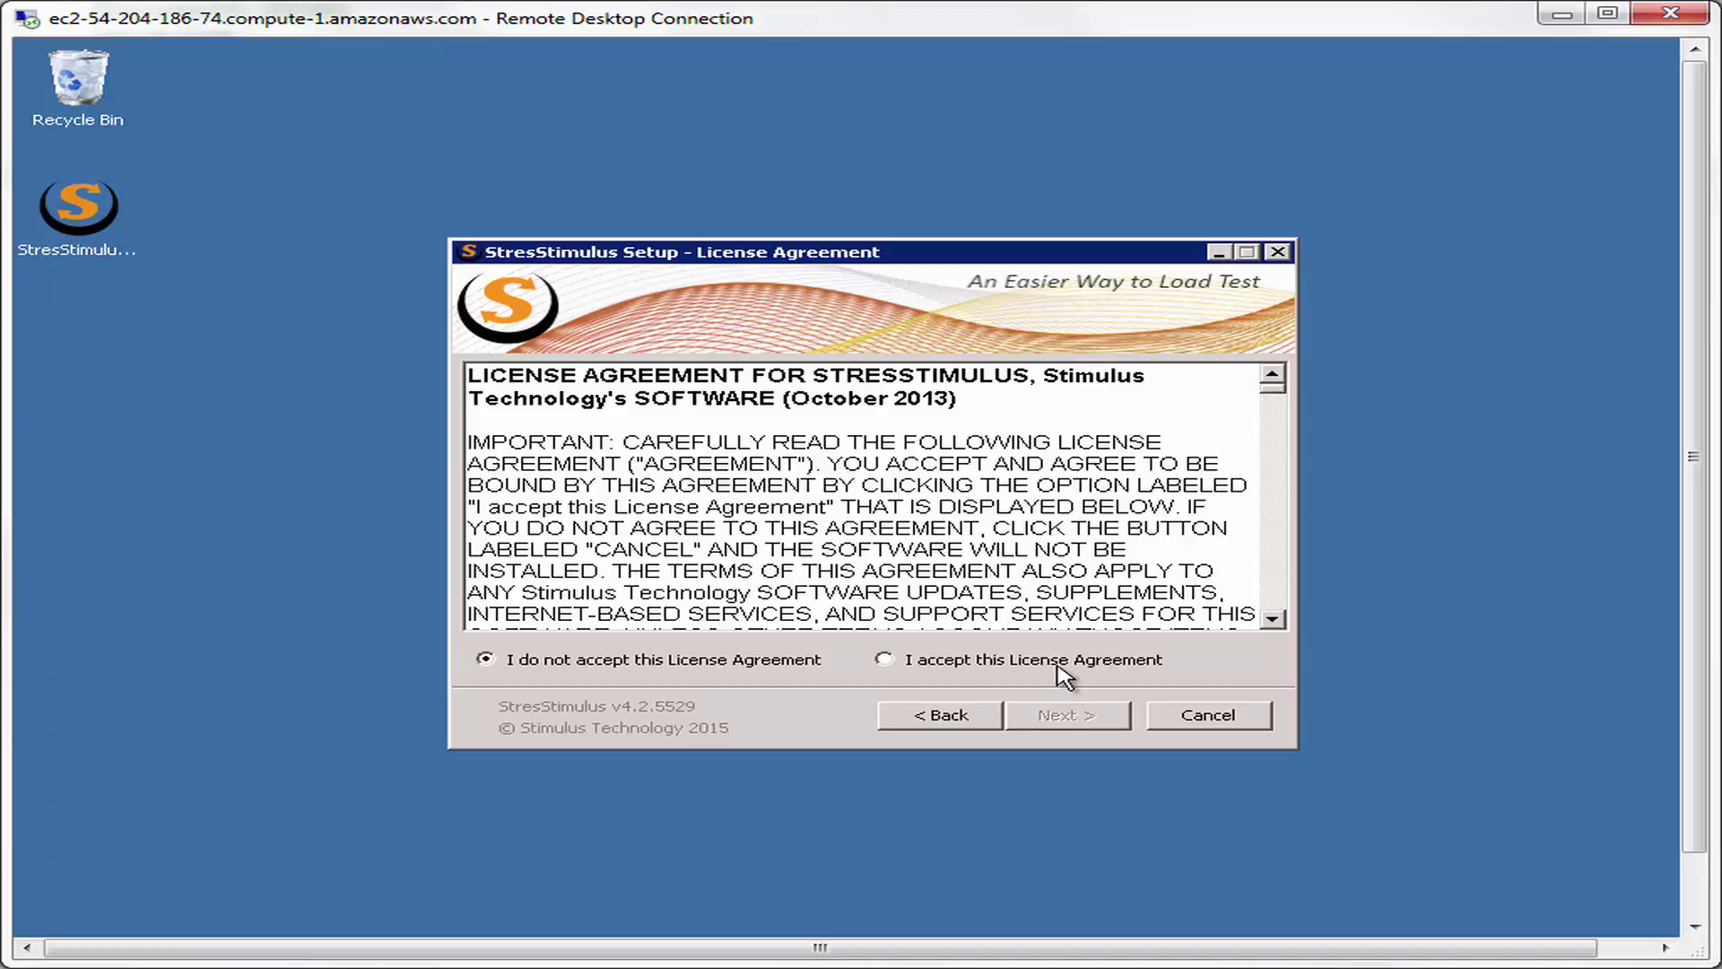
click(1057, 667)
- Confirm the license and keep all features, including the standalone tool and Fiddler Add-on
click(1064, 726)
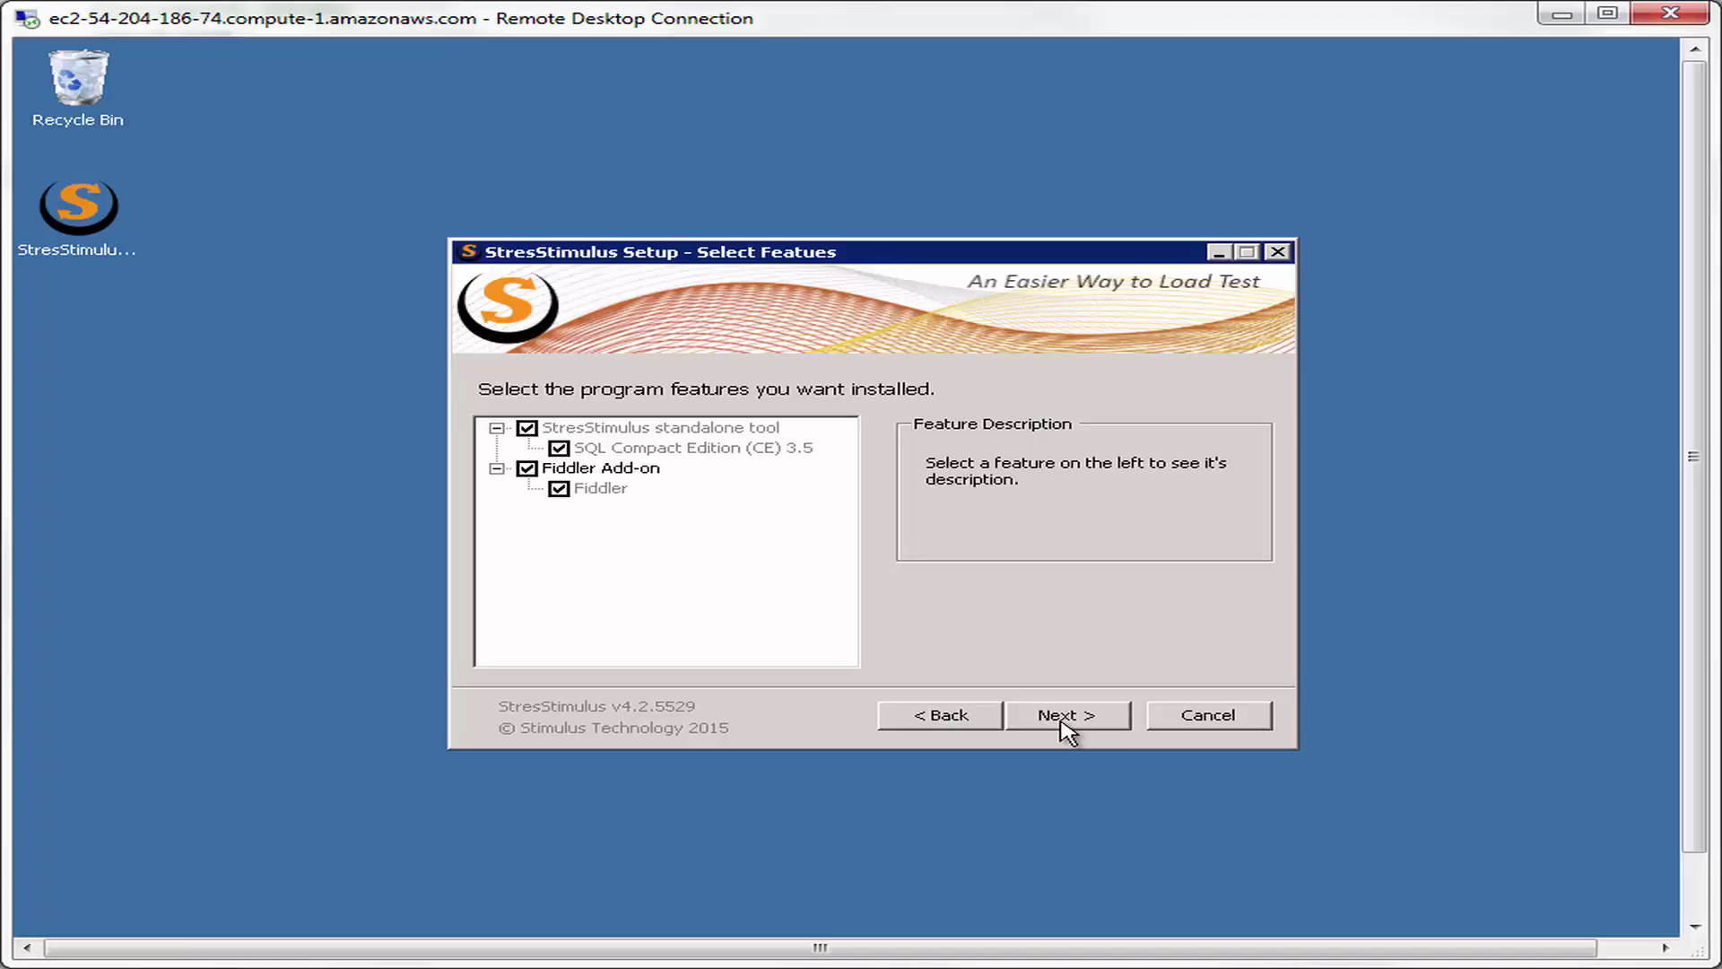
click(1069, 730)
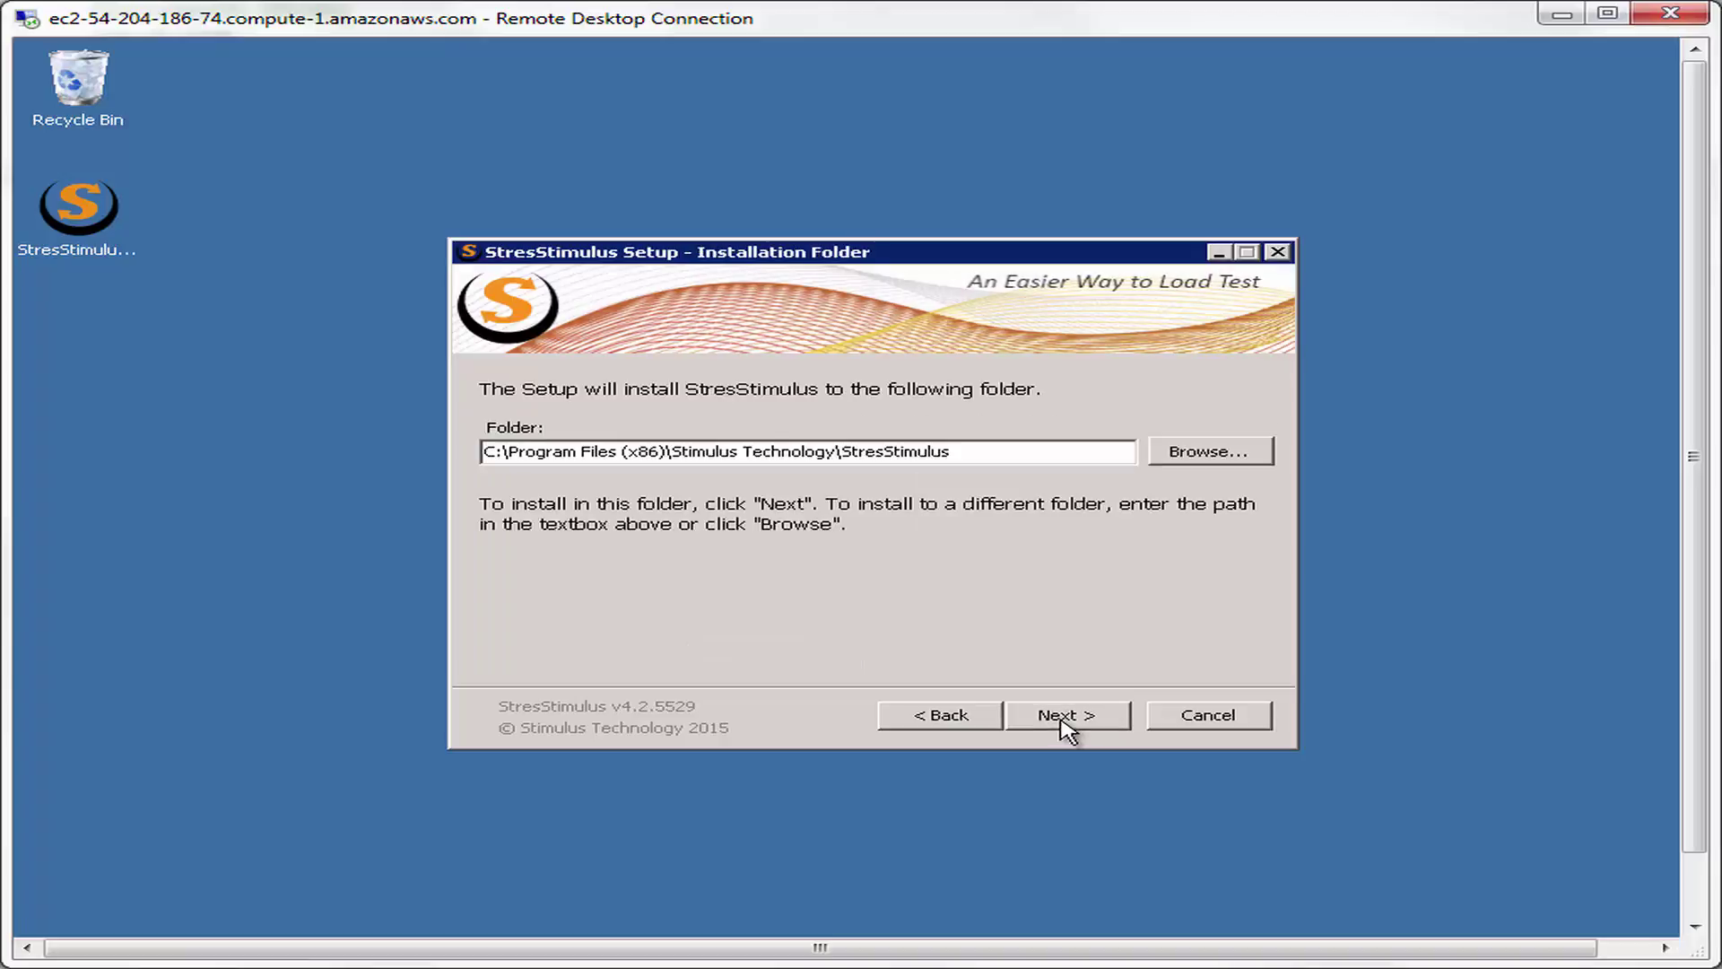
- Accept the default Program Files installation folder
click(1070, 730)
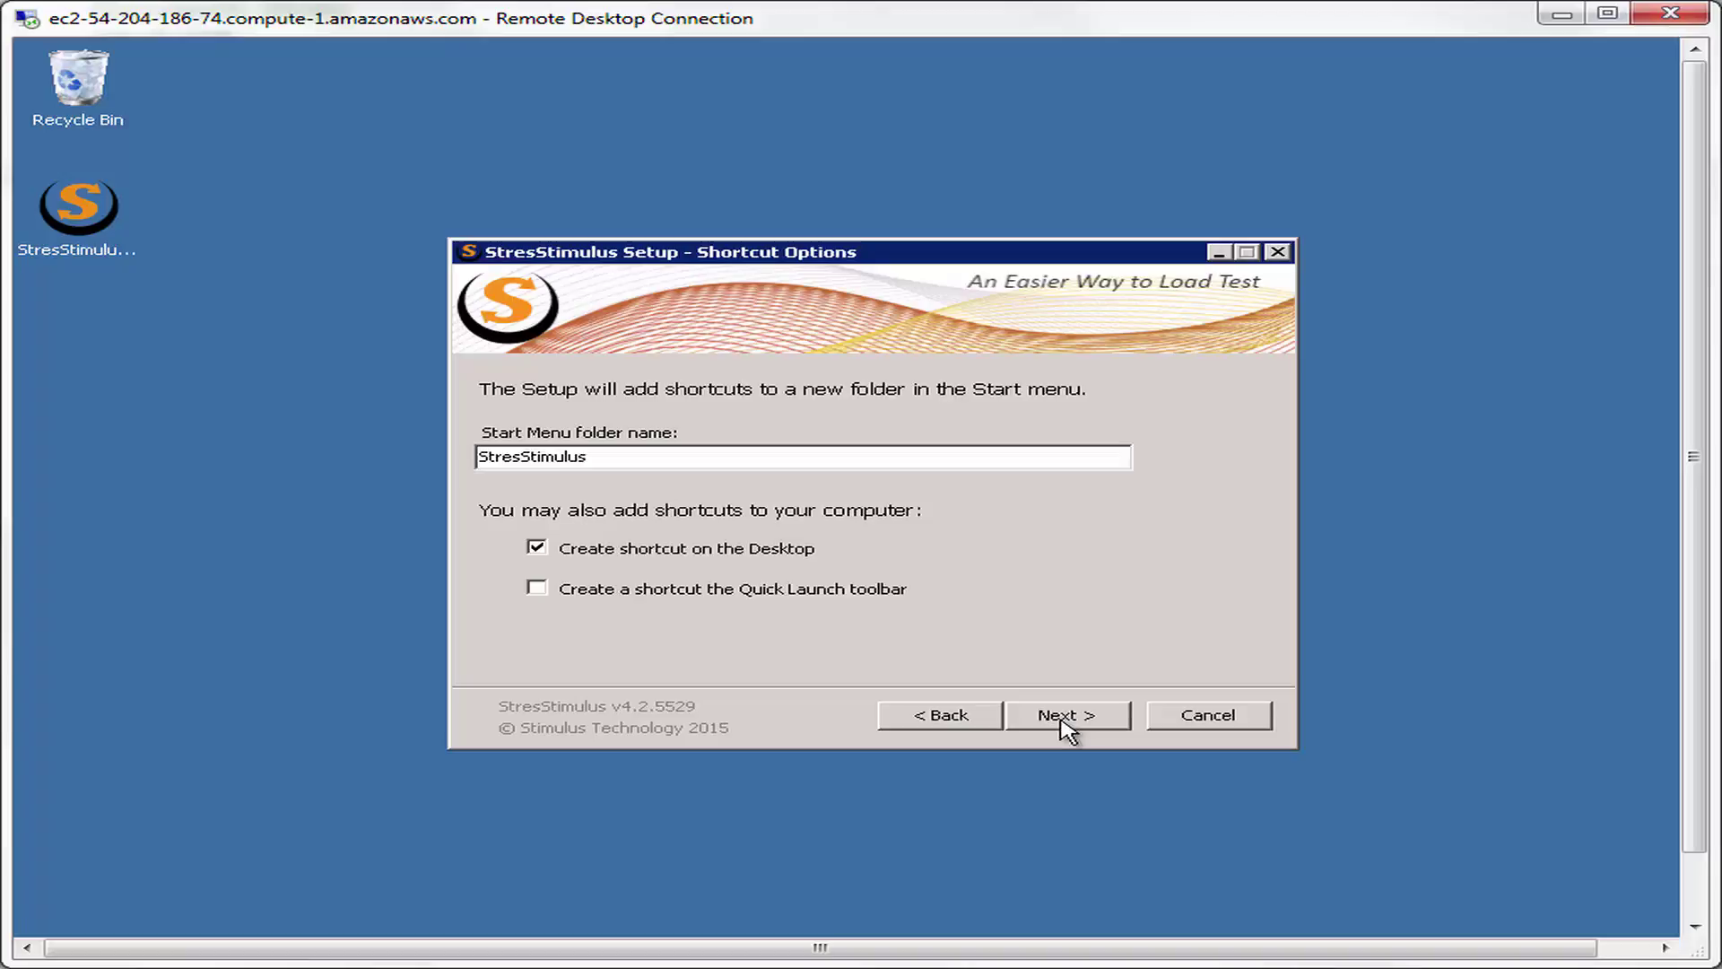
- Keep the desktop shortcut option and start installation, beginning with SQL Compact 3.5
click(1065, 717)
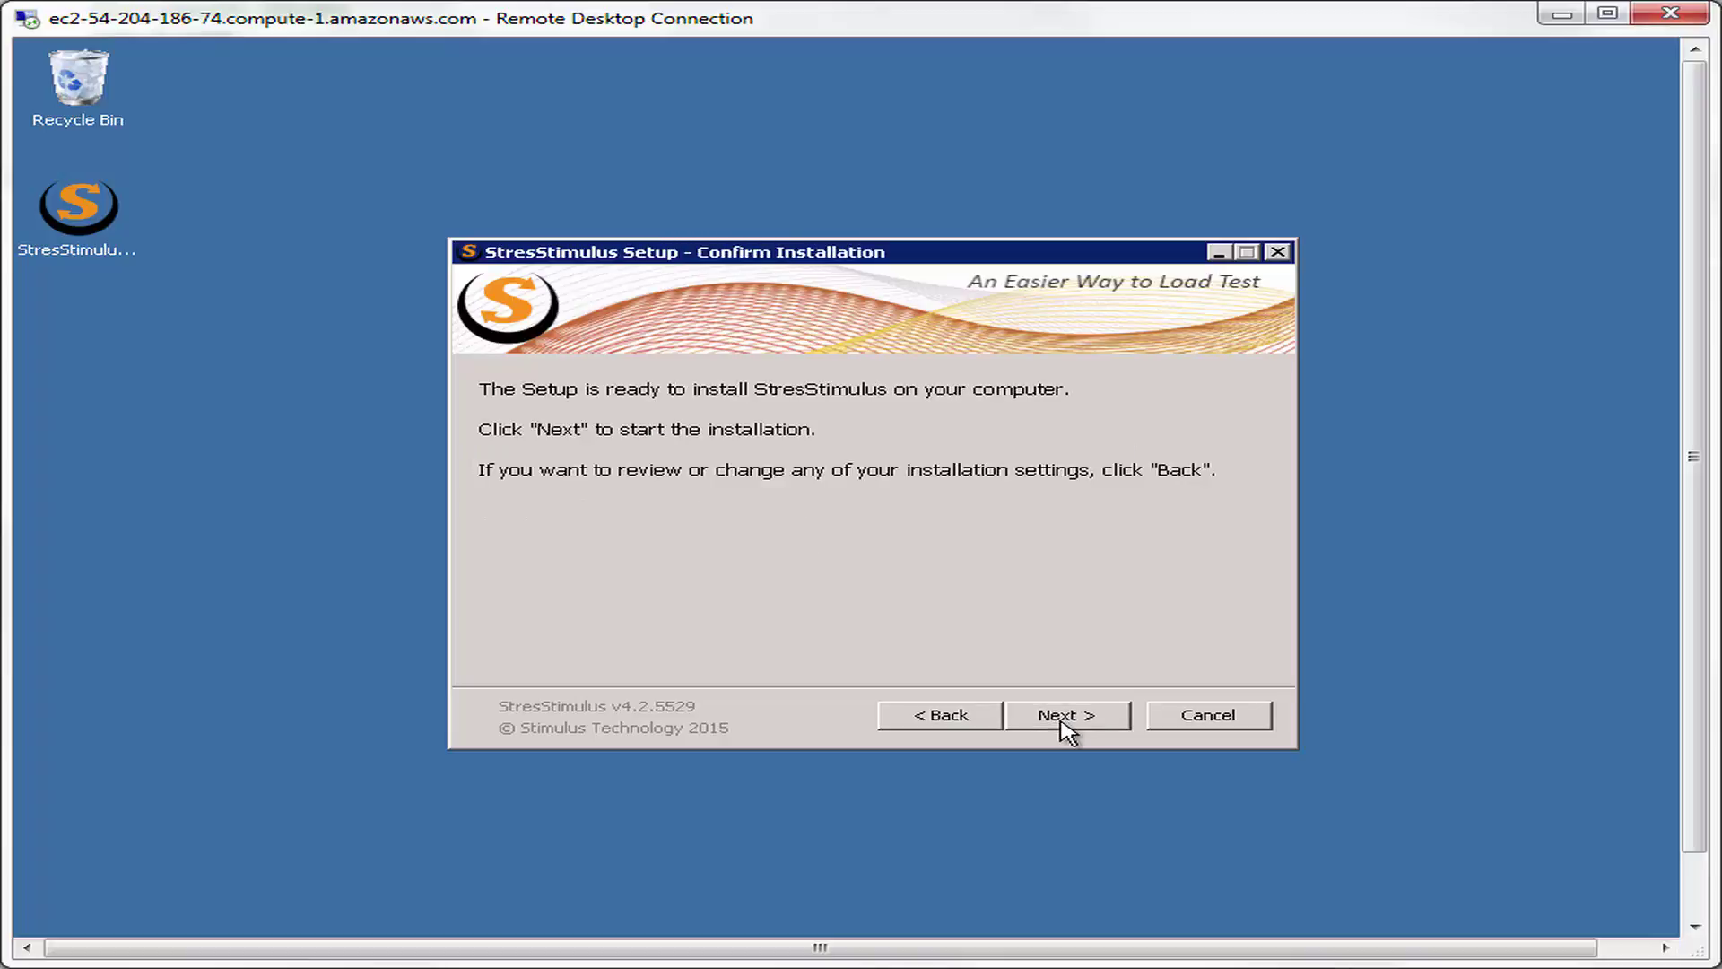
click(1065, 728)
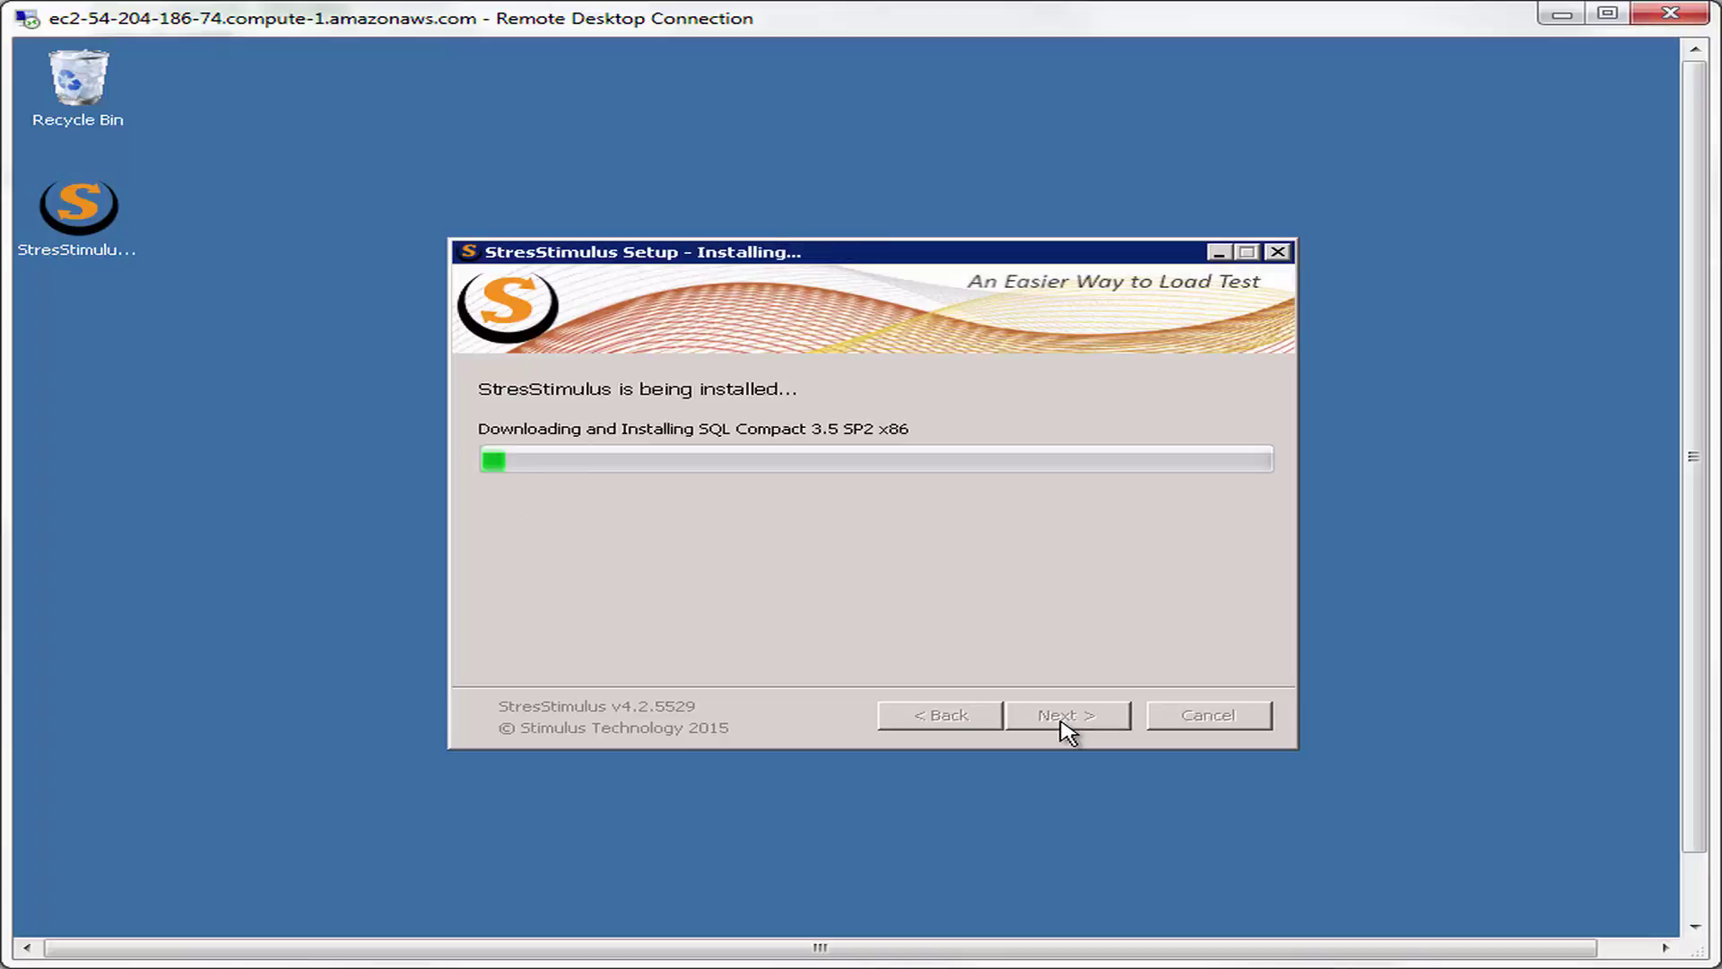